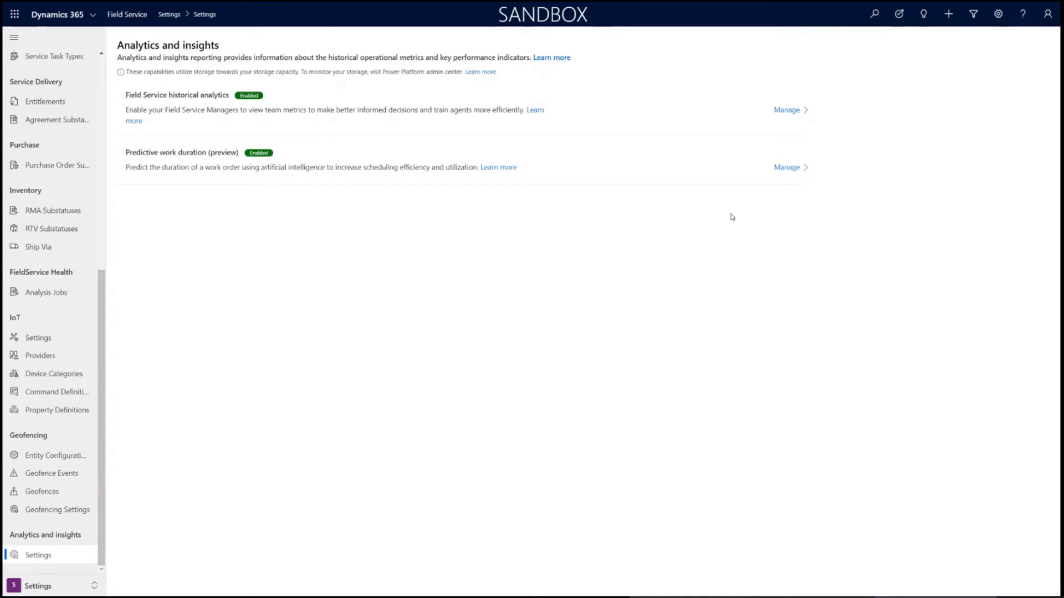
# Step: Review the predictive work duration settings: status Enabled, minimum resources per territory left at 0
pyautogui.click(788, 169)
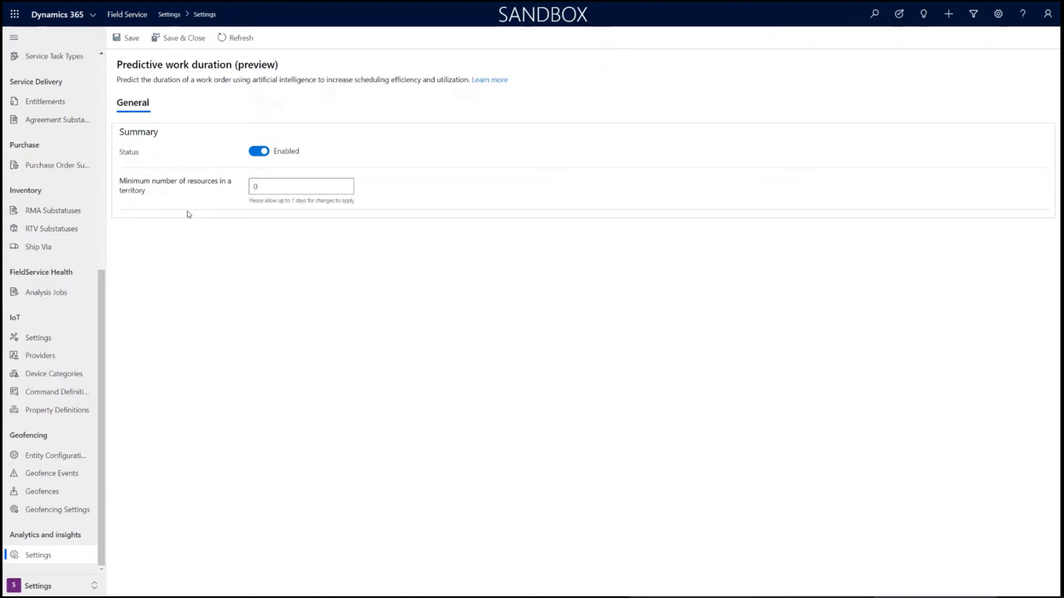
pyautogui.click(255, 186)
pyautogui.click(268, 241)
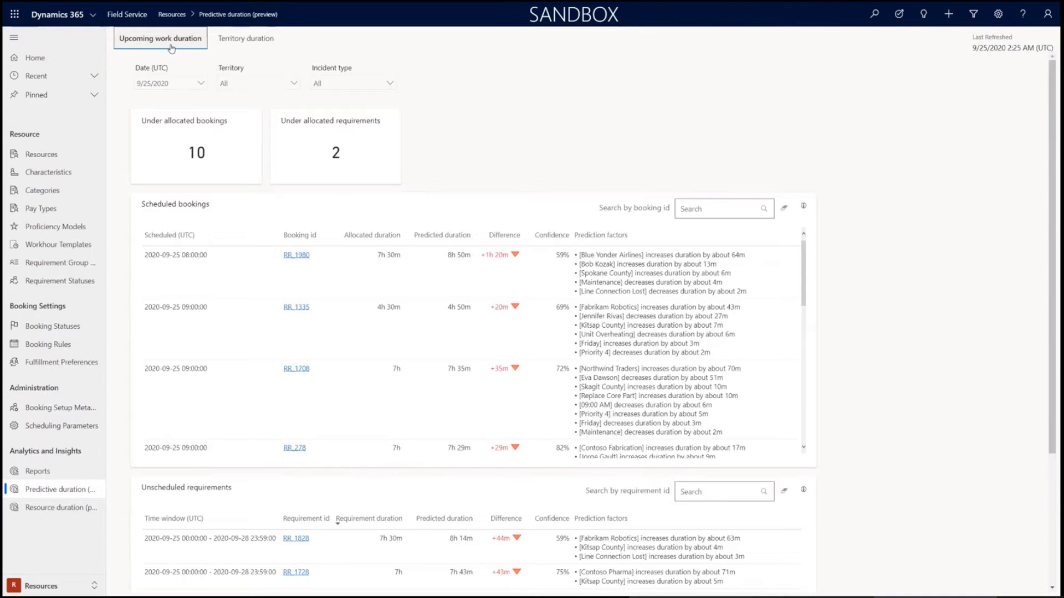
# Step: Check the report date list, keeping 9/25/2020 as the selected date
pyautogui.click(201, 85)
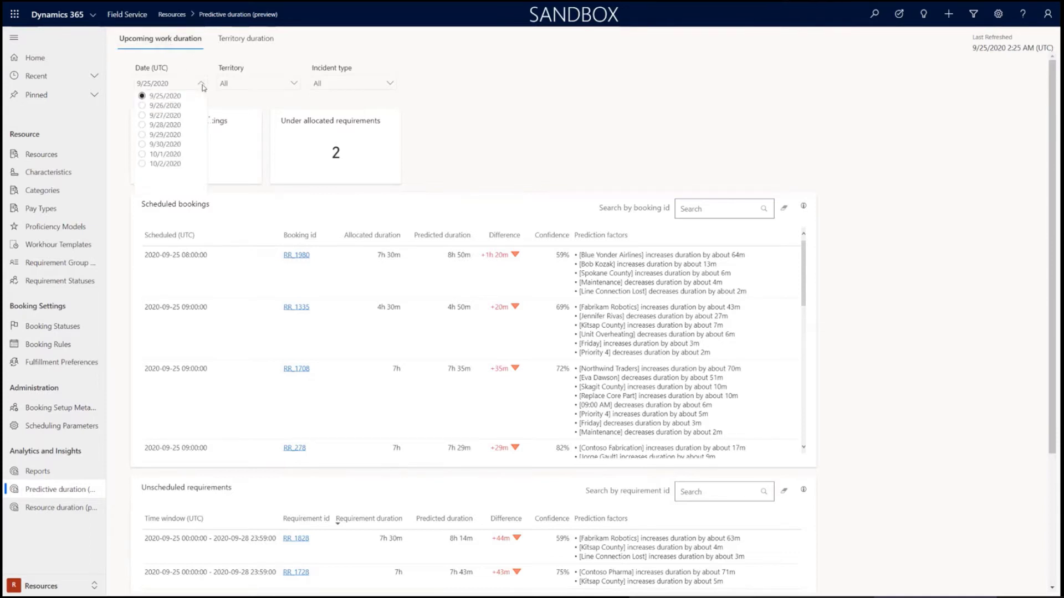
pyautogui.click(559, 148)
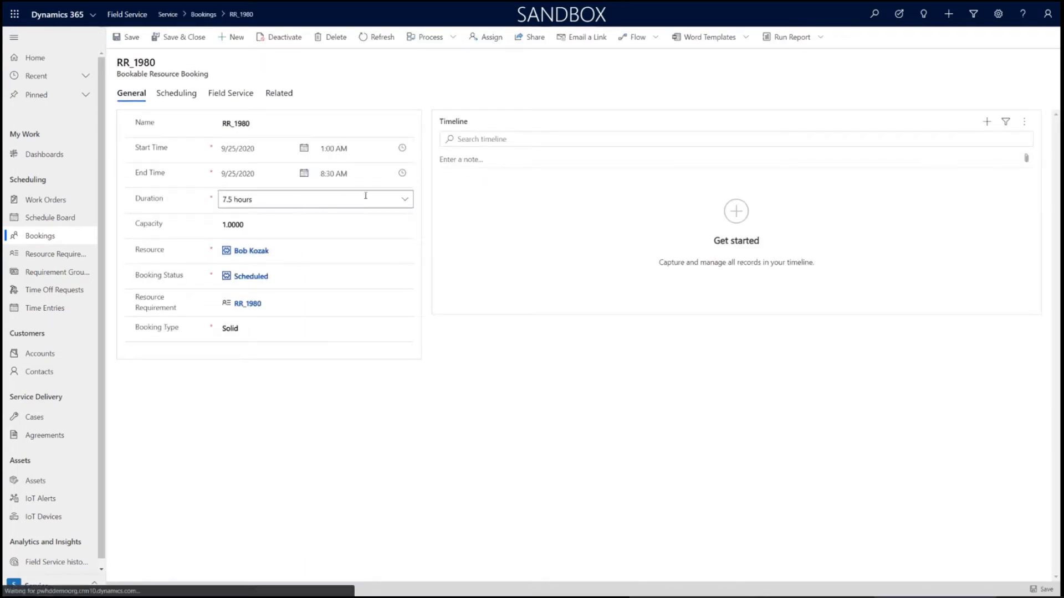
# Step: Change booking RR_1980's end time to 10:00 AM for a 9-hour duration, then save and close
pyautogui.click(402, 175)
pyautogui.click(406, 299)
pyautogui.click(406, 299)
pyautogui.click(406, 298)
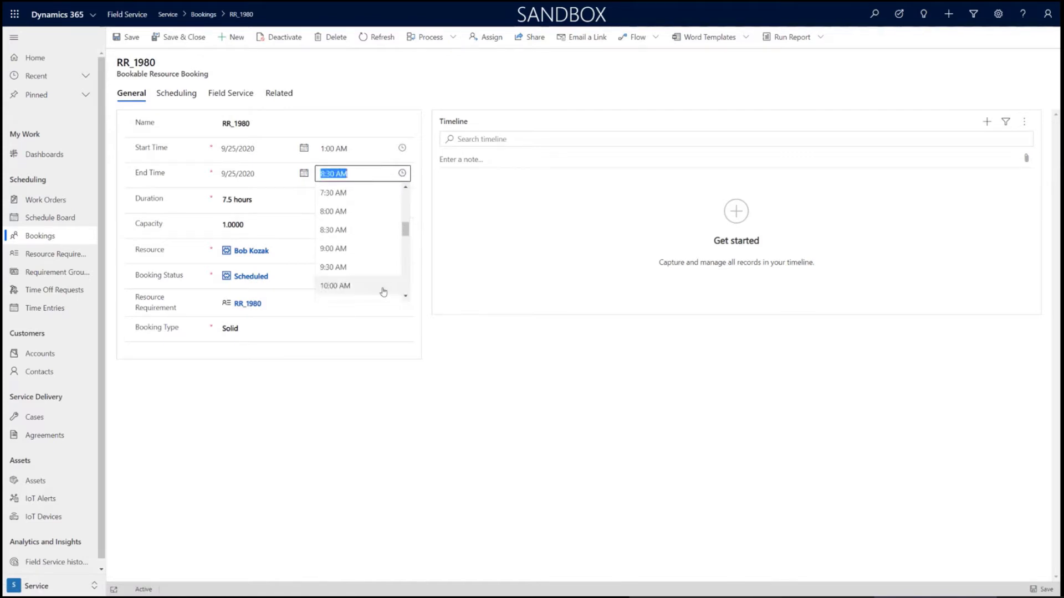
pyautogui.click(381, 290)
pyautogui.click(224, 200)
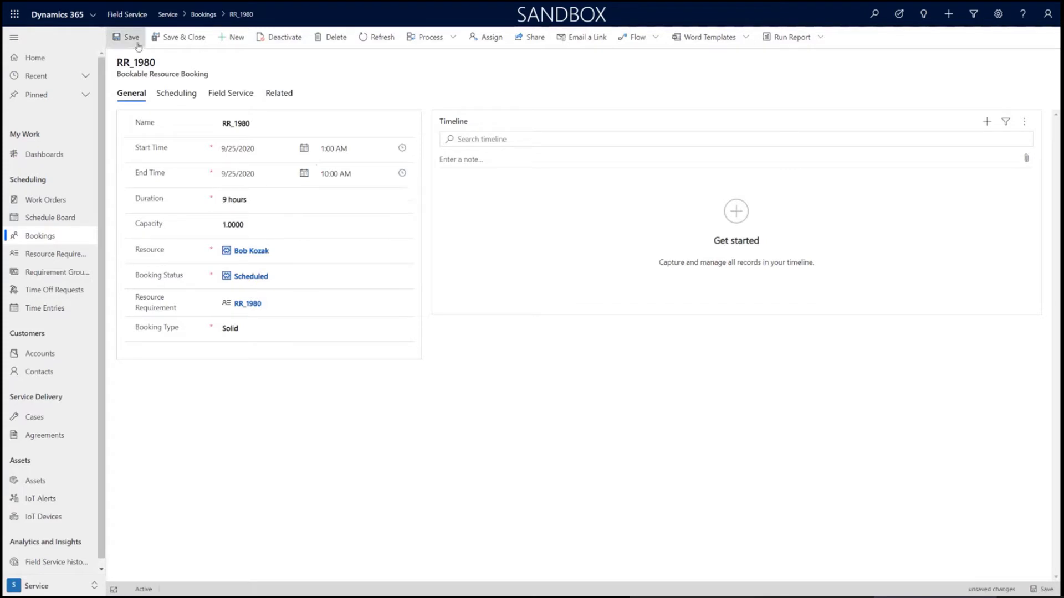
pyautogui.click(171, 49)
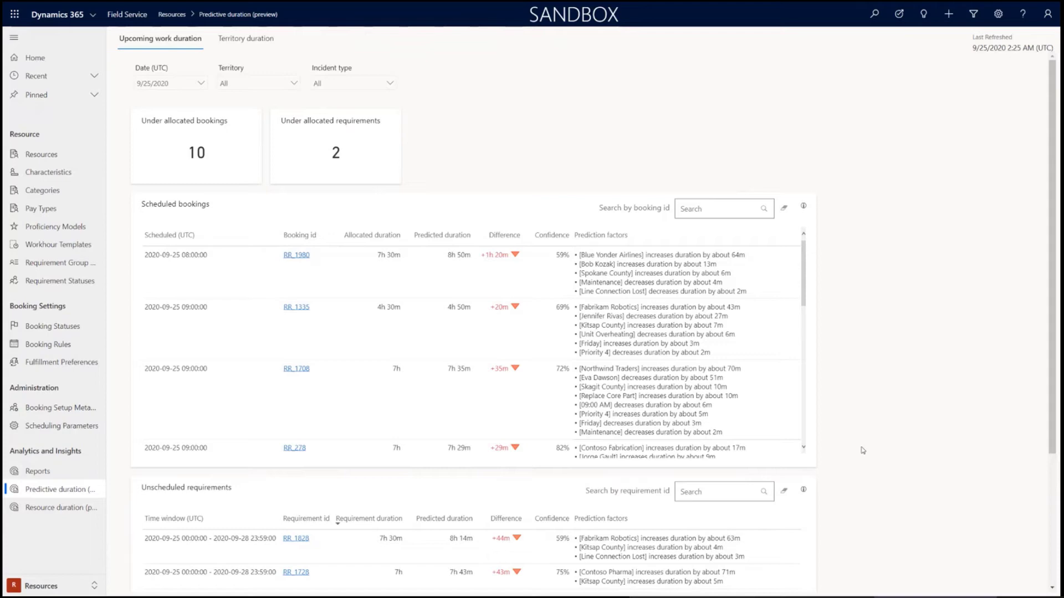
pyautogui.scroll(-3, 862, 450)
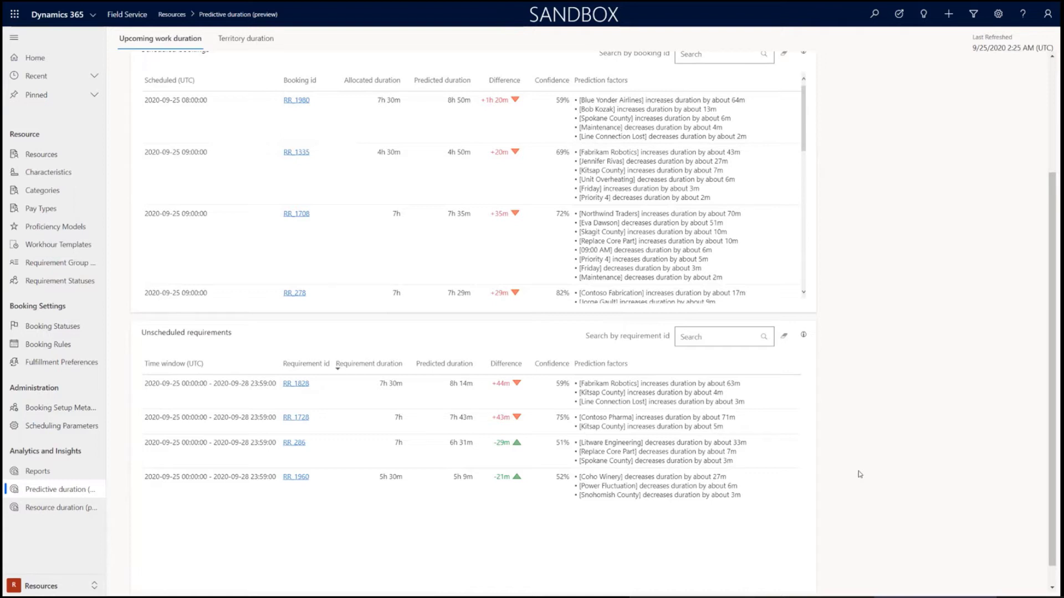
pyautogui.scroll(3, 860, 474)
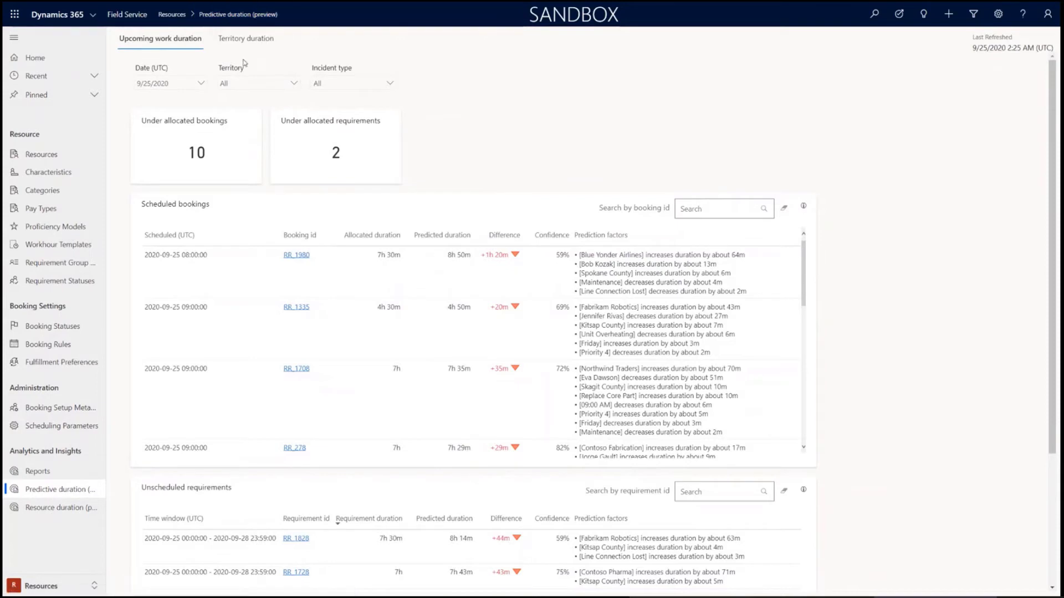
# Step: Check the Date, Territory and Incident type filters unchanged, then switch to the Territory duration view
pyautogui.click(200, 84)
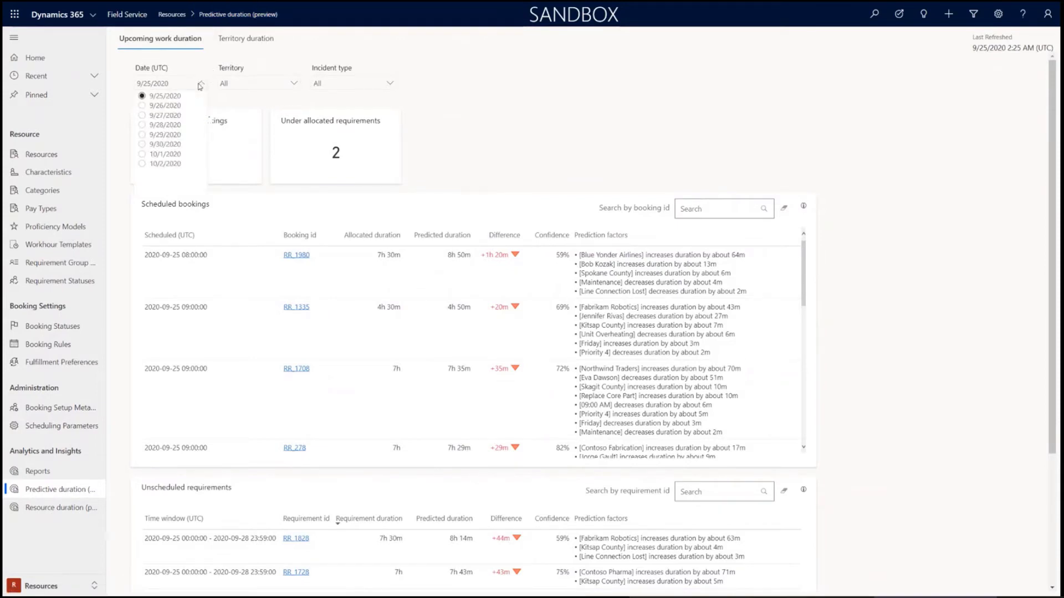
pyautogui.click(256, 68)
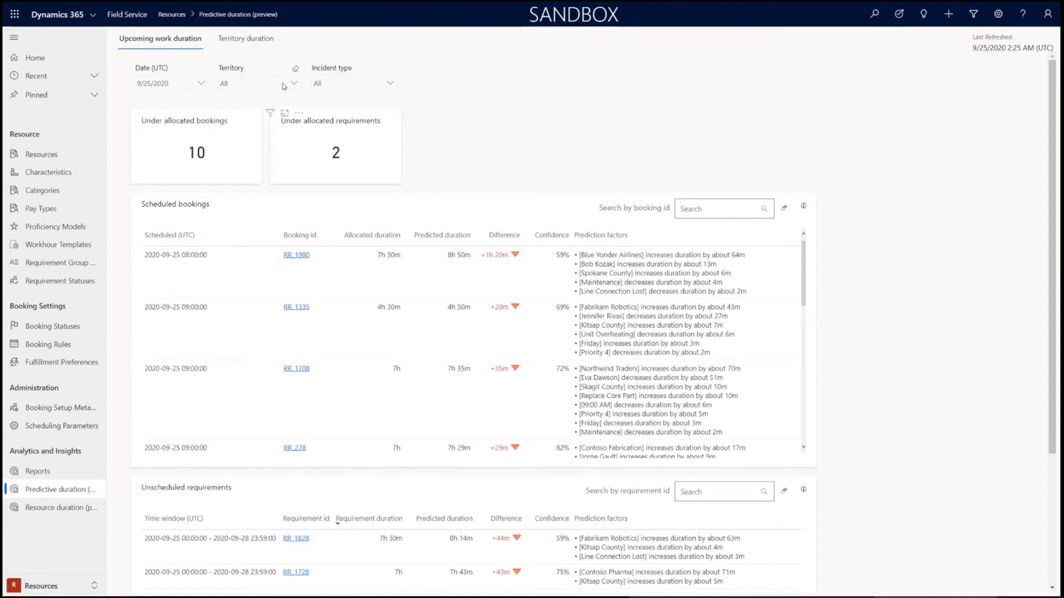
pyautogui.click(252, 82)
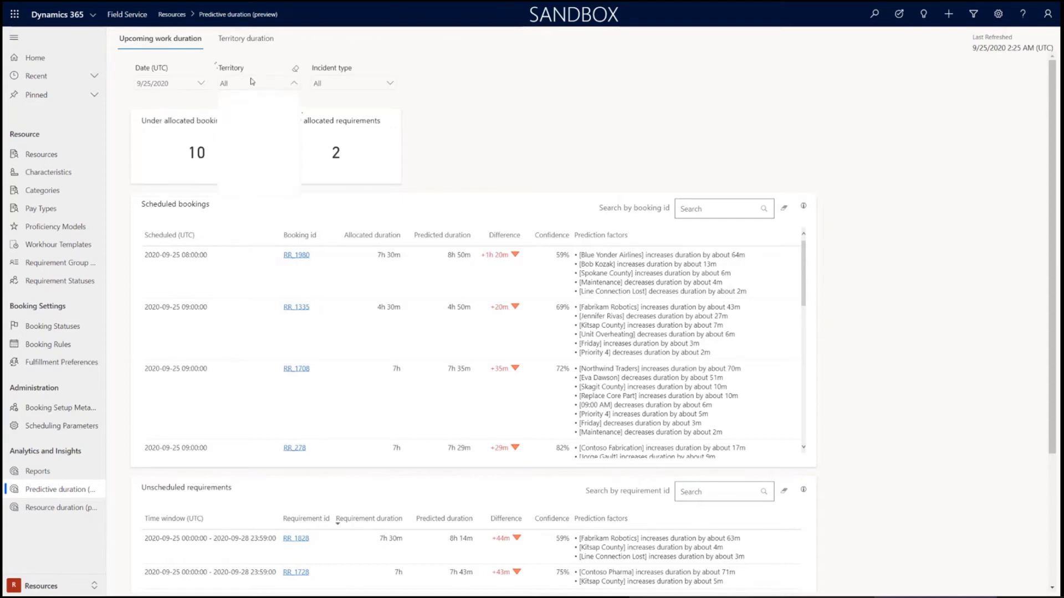
pyautogui.click(328, 83)
pyautogui.click(465, 108)
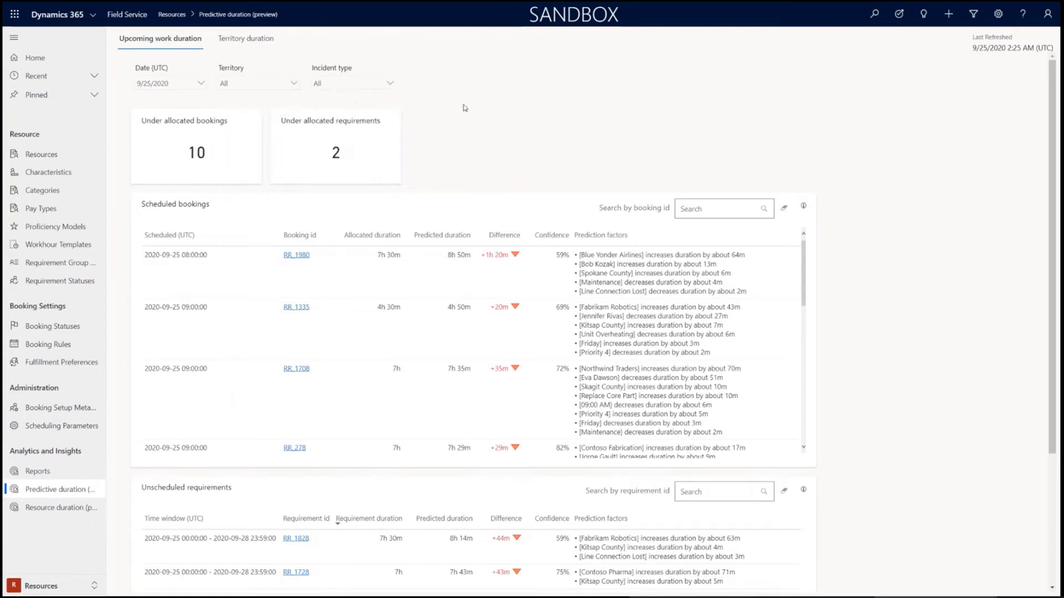
pyautogui.click(260, 42)
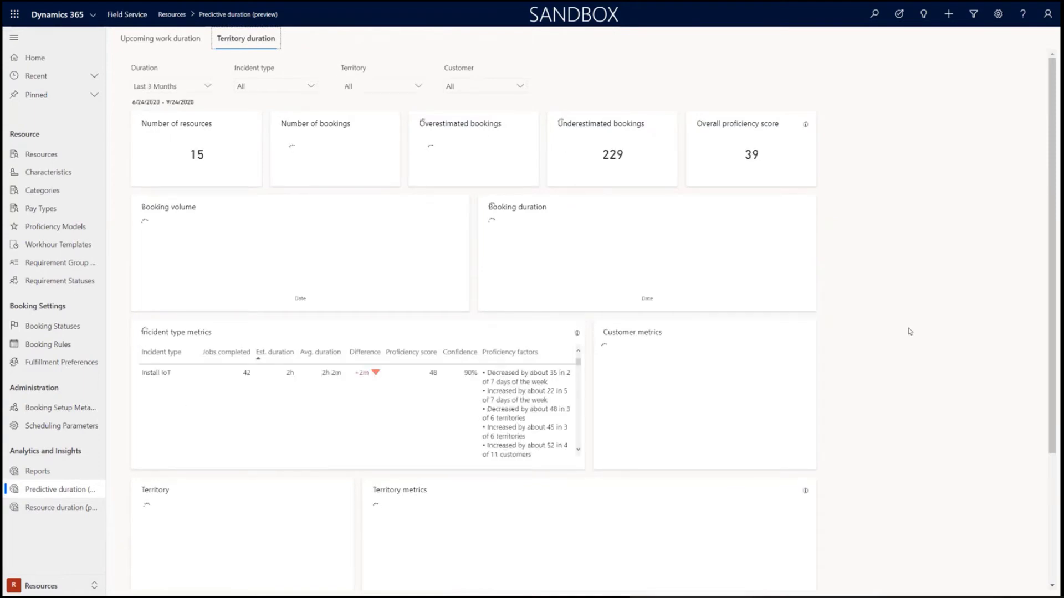
pyautogui.click(208, 87)
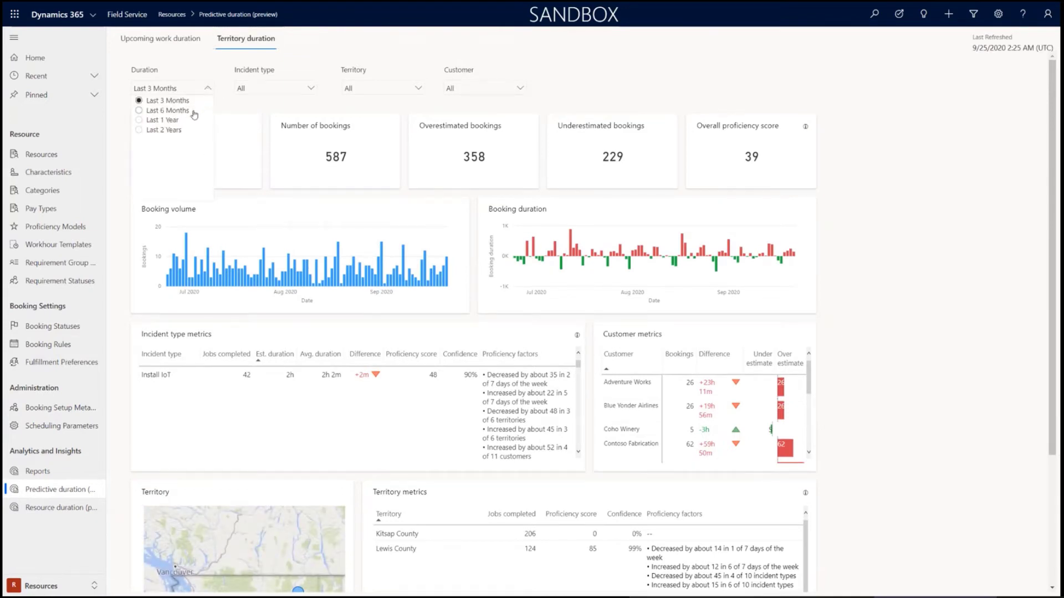
pyautogui.click(185, 114)
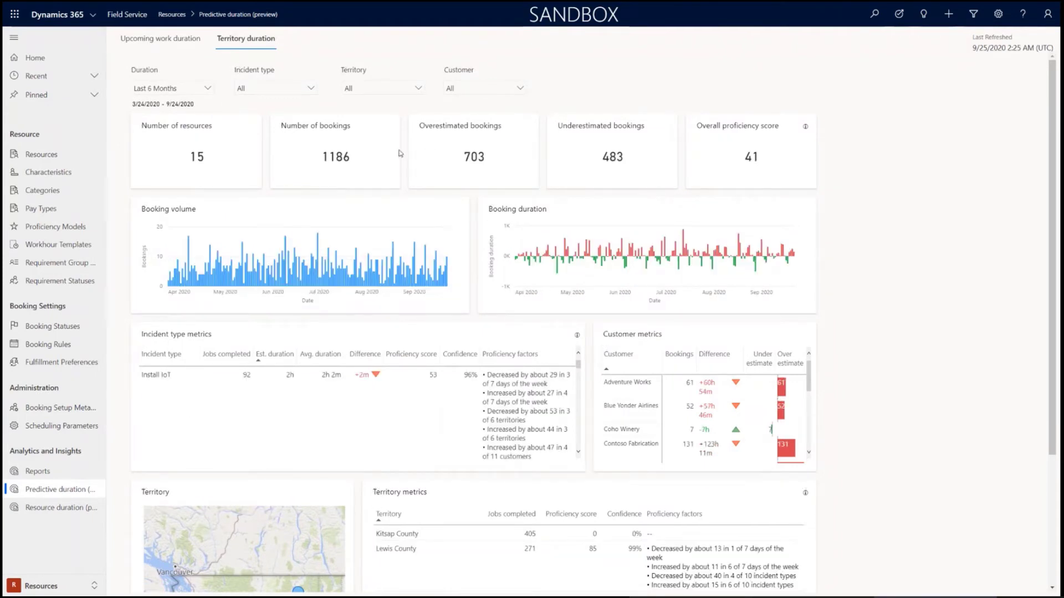
pyautogui.click(311, 92)
pyautogui.click(412, 89)
pyautogui.click(482, 93)
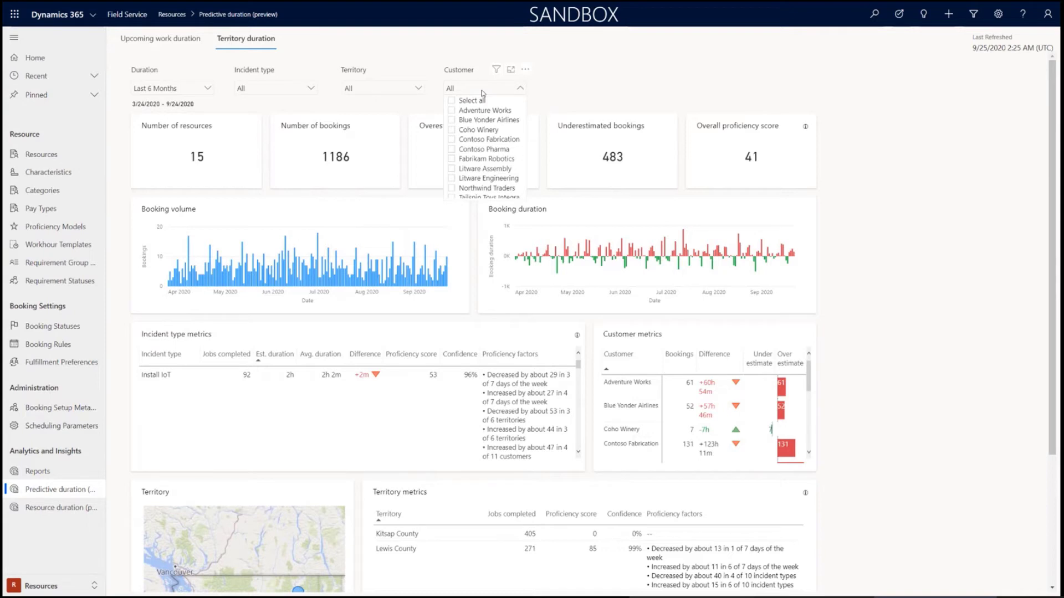
pyautogui.click(609, 85)
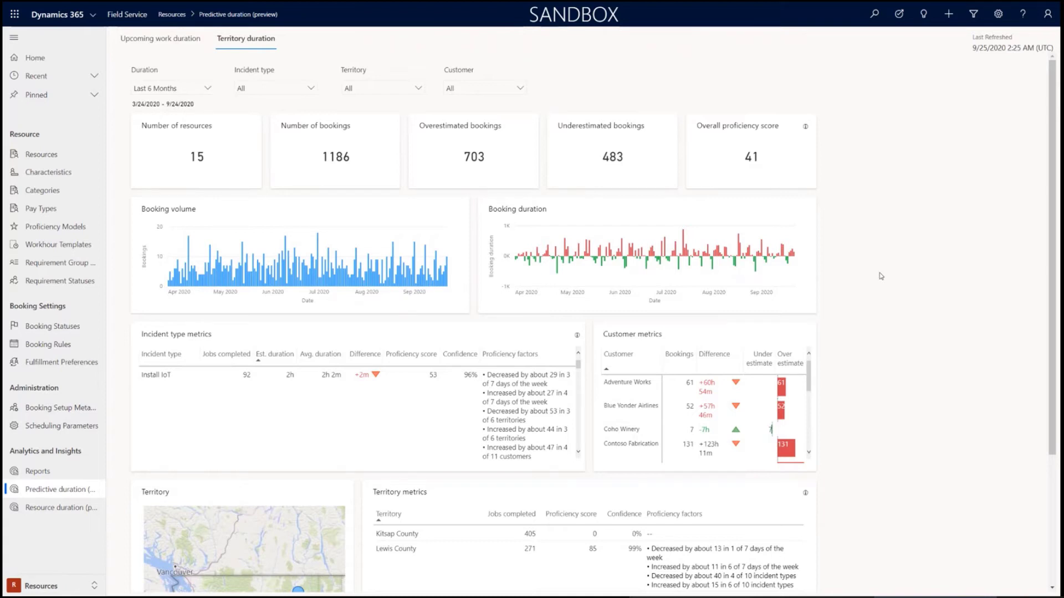
# Step: Cross-filter the report by selecting Spokane County in the Territory metrics table
pyautogui.scroll(-2, 881, 276)
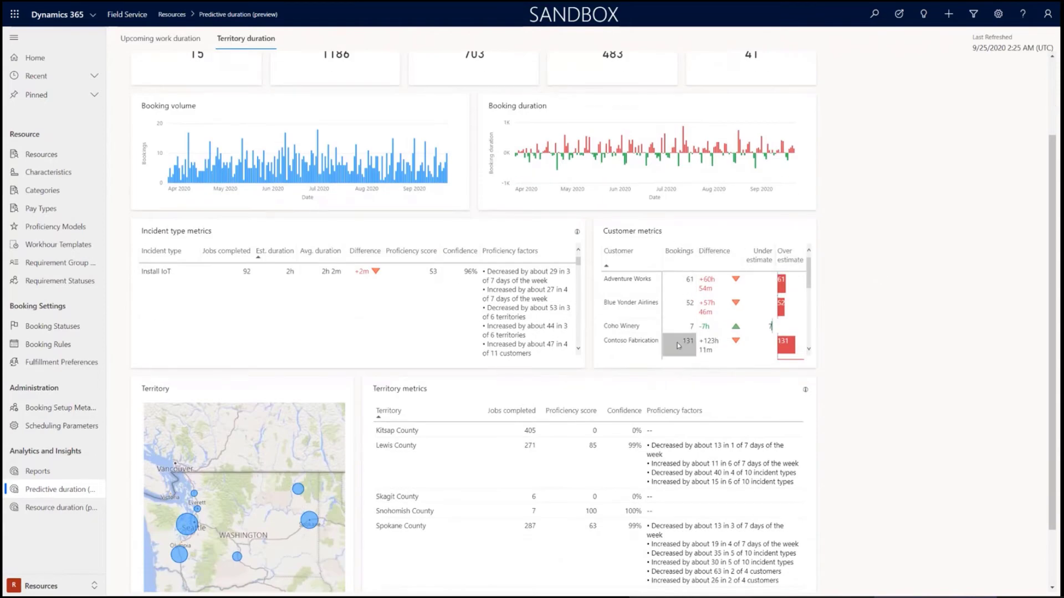
pyautogui.scroll(-1, 876, 341)
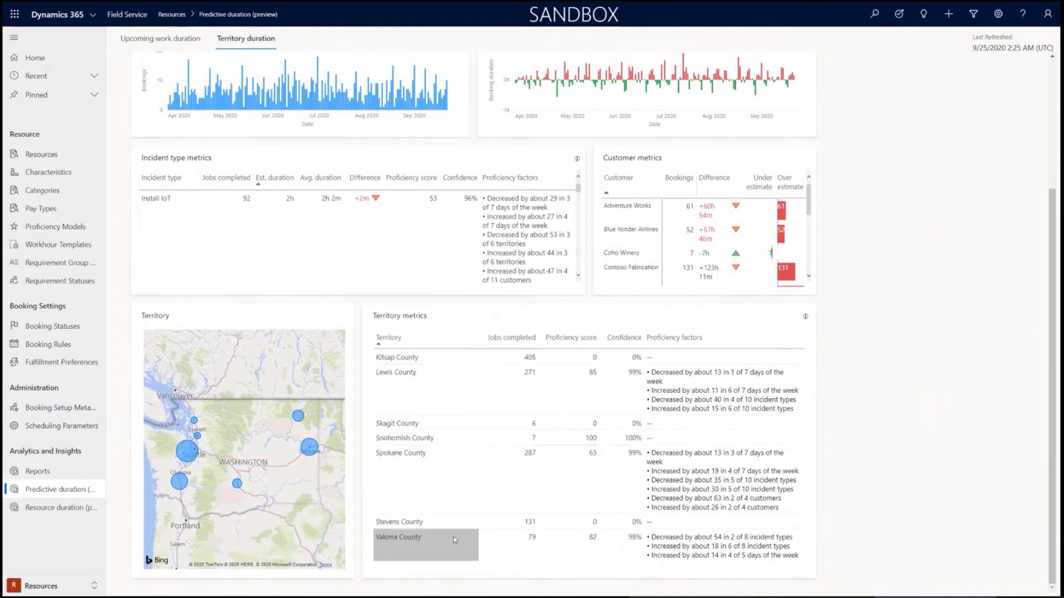
pyautogui.click(407, 489)
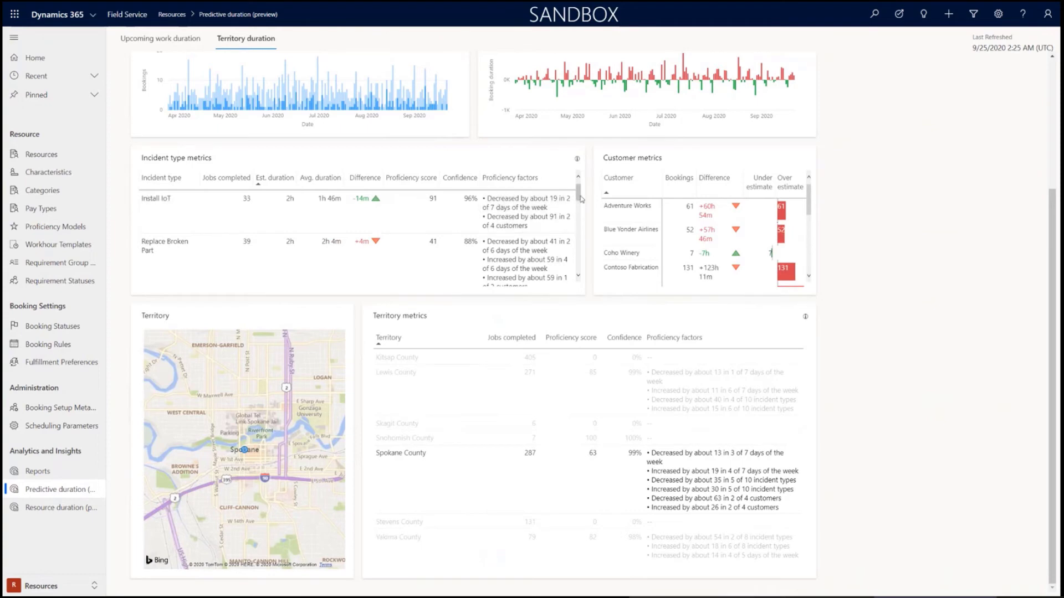
pyautogui.scroll(-3, 580, 202)
pyautogui.moveTo(580, 206); pyautogui.dragTo(587, 259)
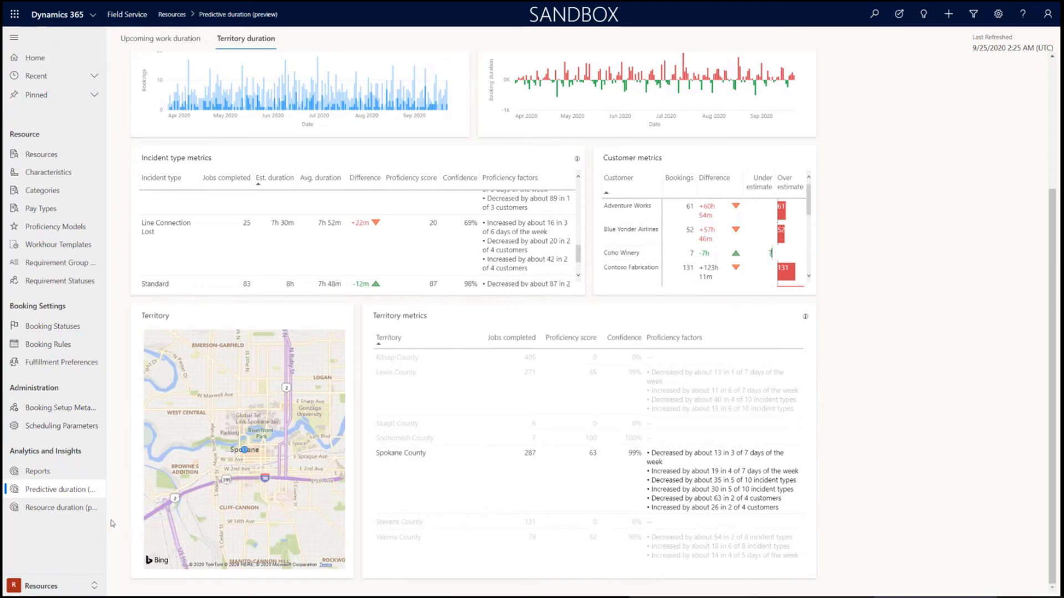
# Step: Open the Resource duration report and set its period to Last 6 Months
pyautogui.click(74, 511)
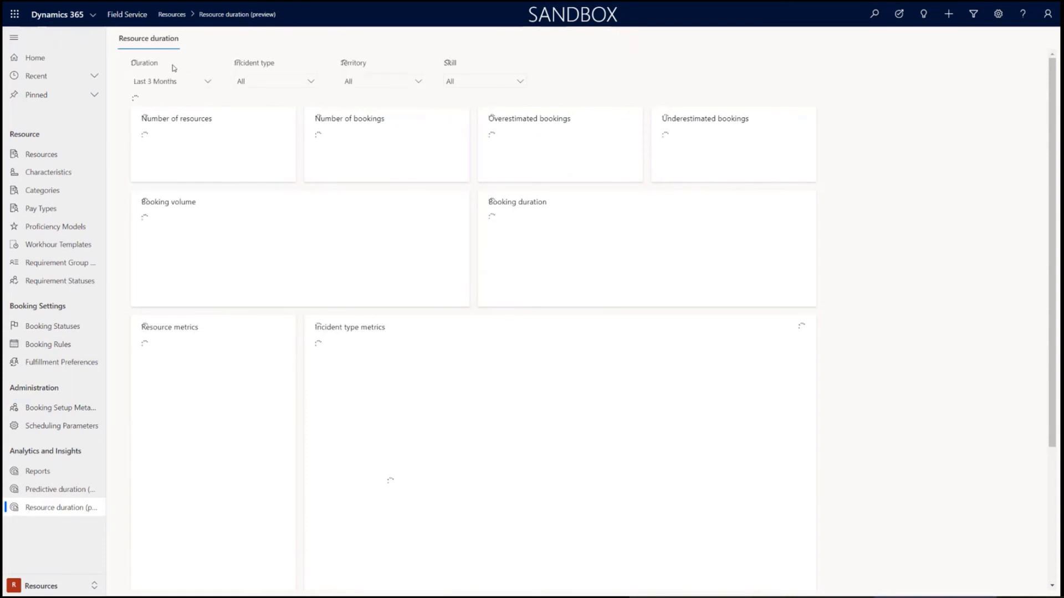
pyautogui.click(208, 83)
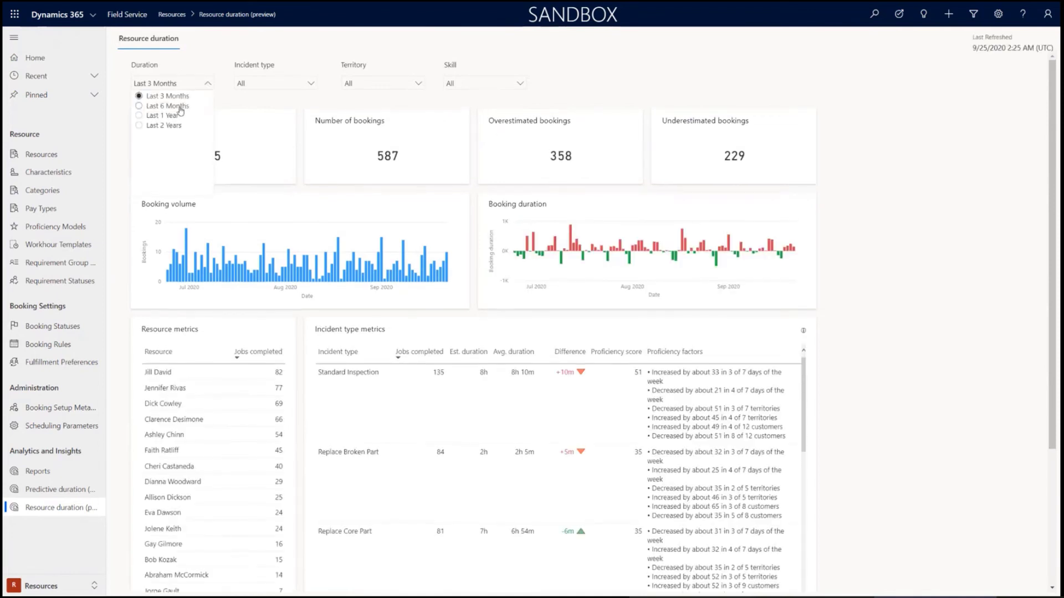
pyautogui.click(179, 106)
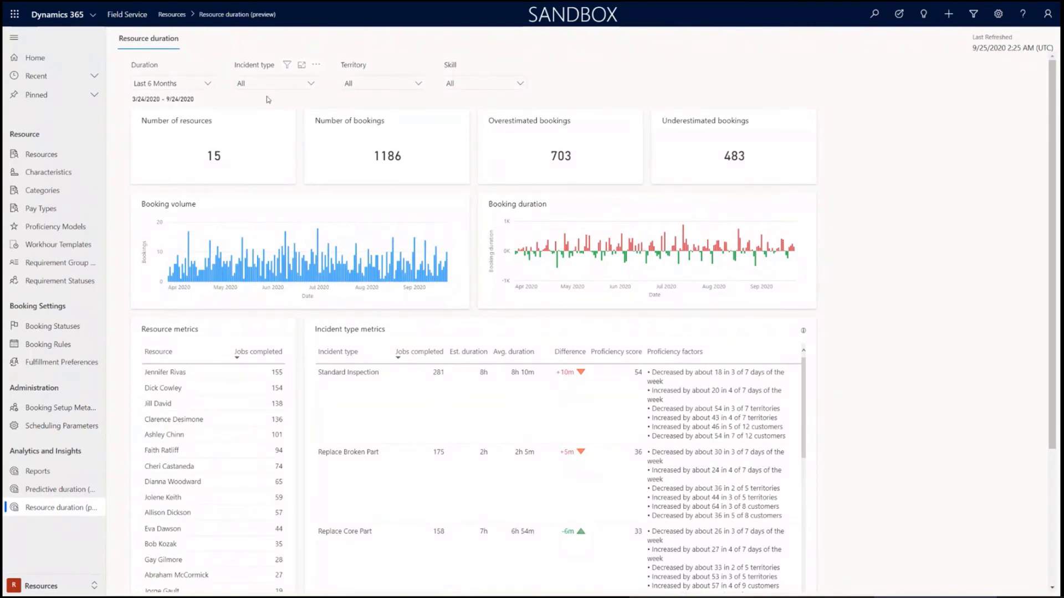
# Step: Inspect the Skill filter's proficiency levels without applying any skill filter
pyautogui.click(501, 87)
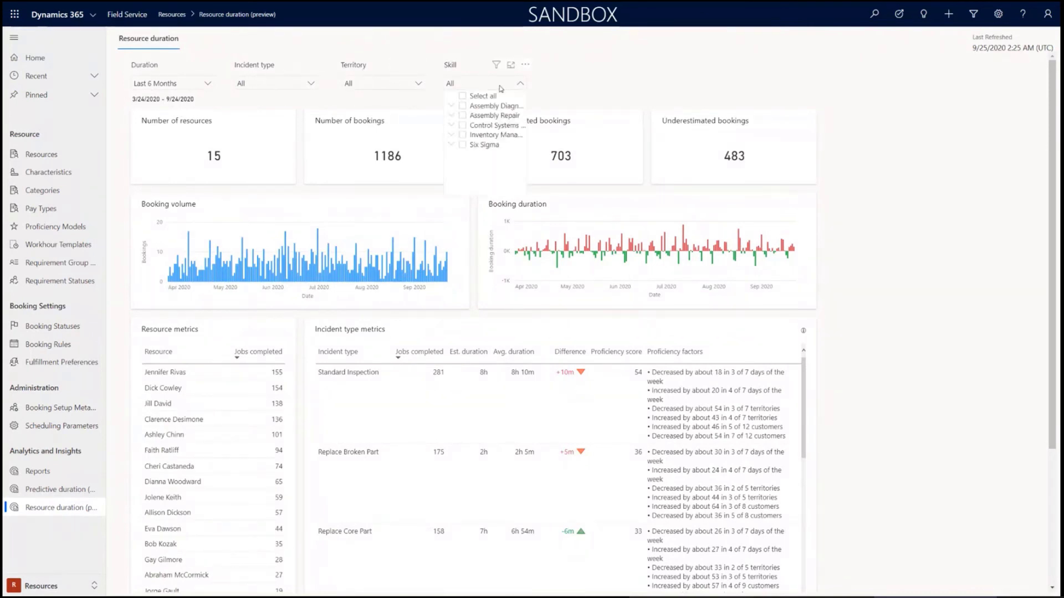
pyautogui.click(452, 108)
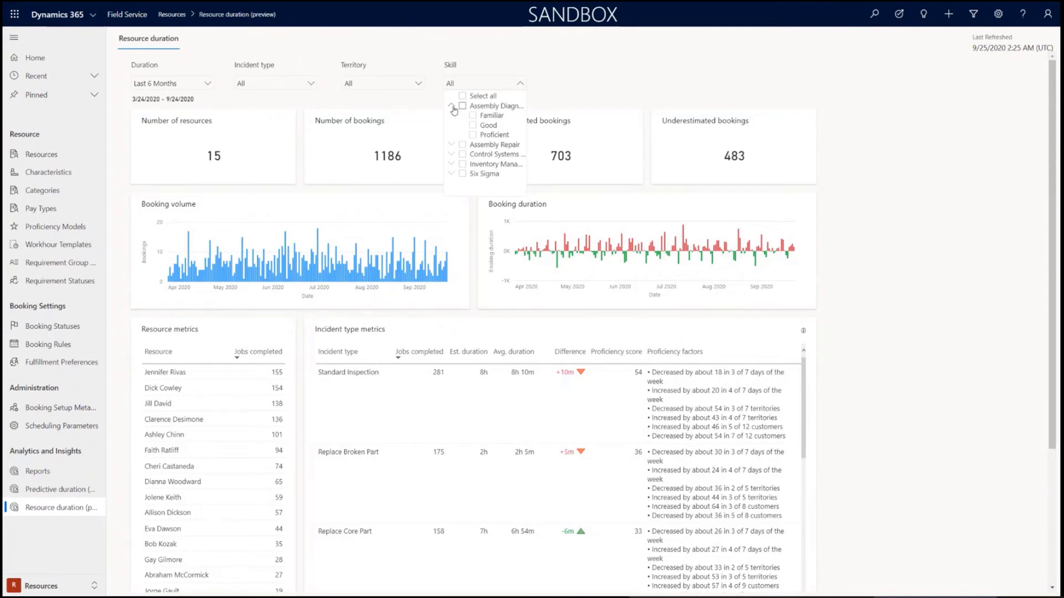
pyautogui.click(617, 78)
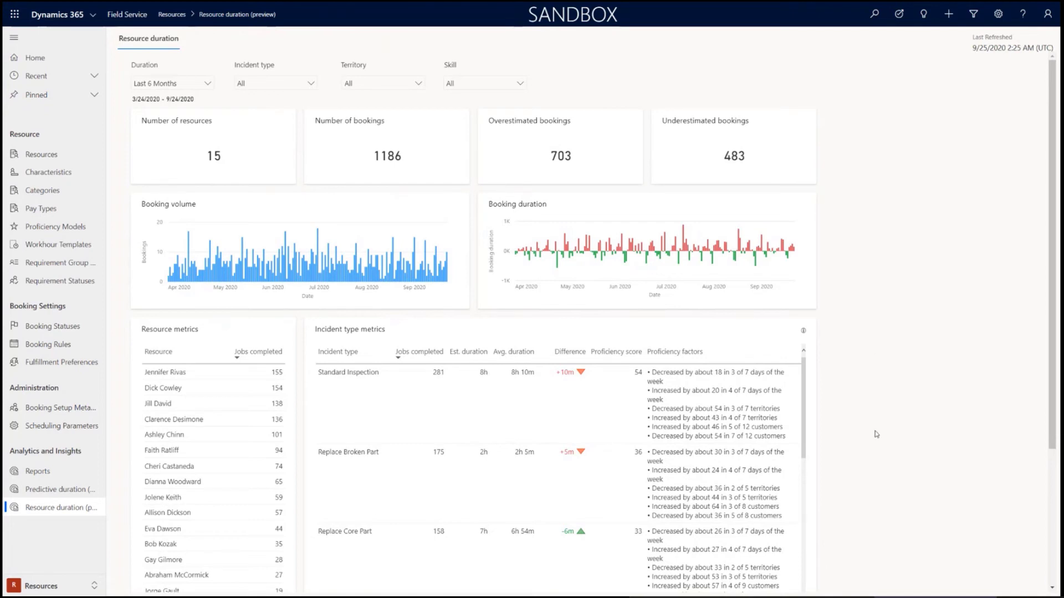
# Step: Cross-filter the report by selecting Power Fluctuation in the Incident type metrics table
pyautogui.scroll(-2, 874, 432)
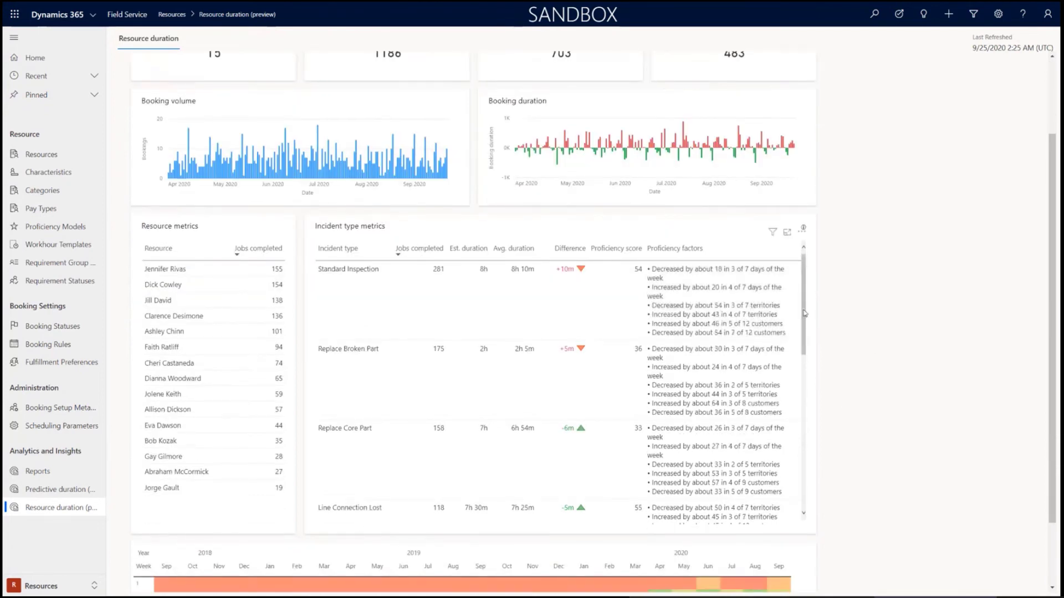
pyautogui.moveTo(804, 313); pyautogui.dragTo(814, 399)
pyautogui.click(354, 385)
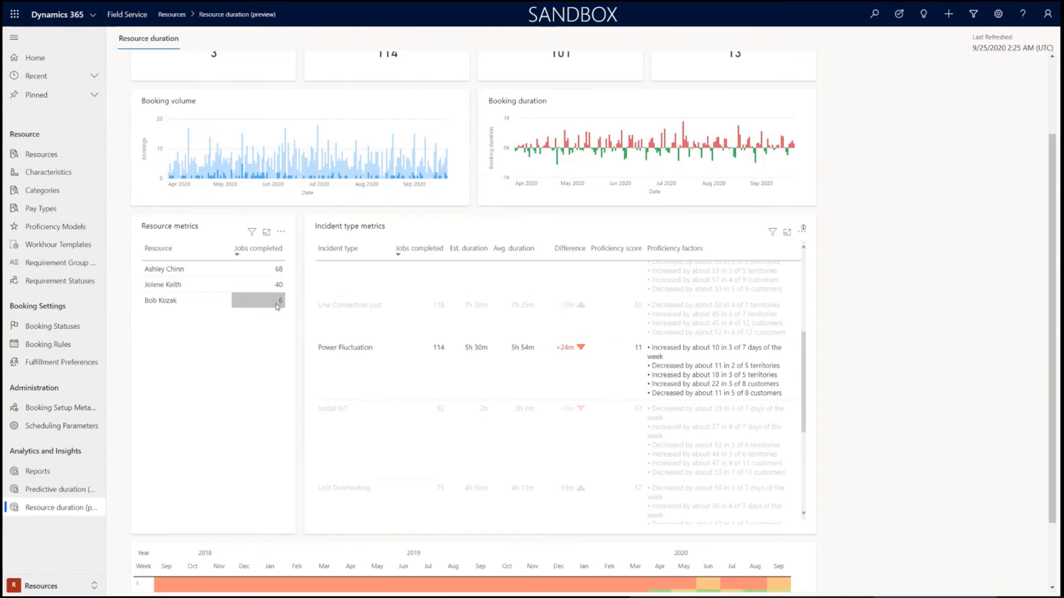
# Step: Focus the report on one technician and review their incident type proficiency factors
pyautogui.click(172, 274)
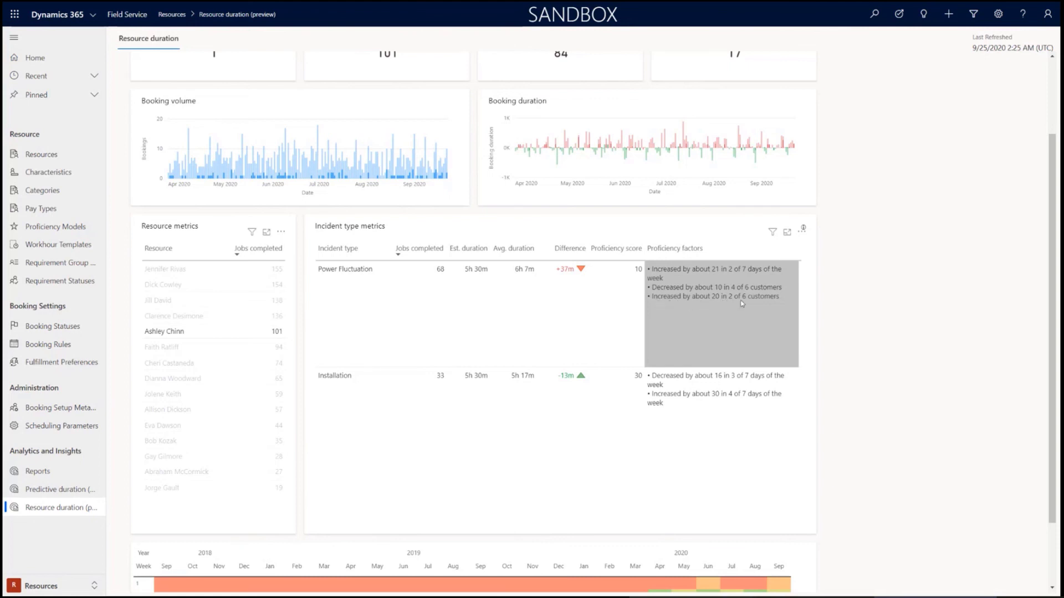
pyautogui.moveTo(775, 301)
pyautogui.moveTo(732, 301)
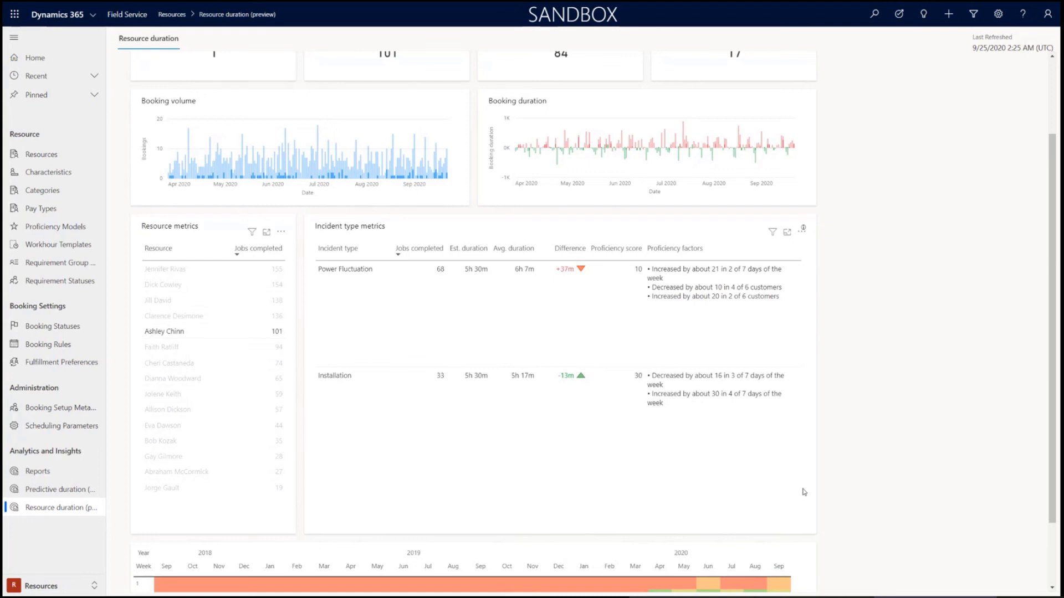
pyautogui.click(186, 333)
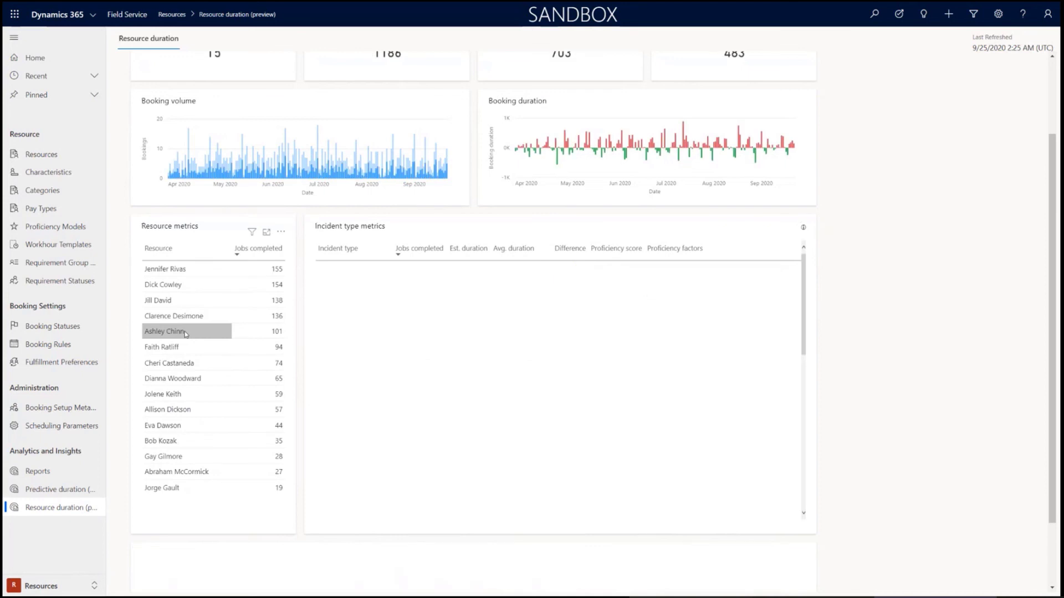